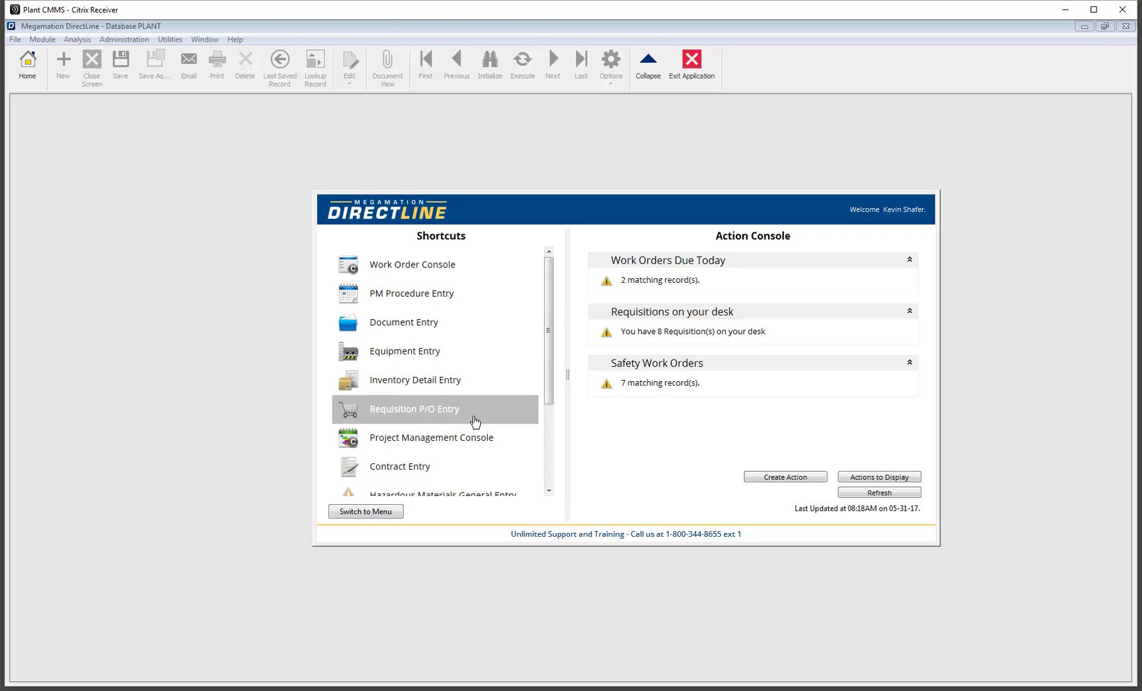
Switch the home screen from Shortcuts to the Maintenance module Menu.
{"action": "left_click", "coordinate": [376, 512]}
{"action": "left_click", "coordinate": [398, 289]}
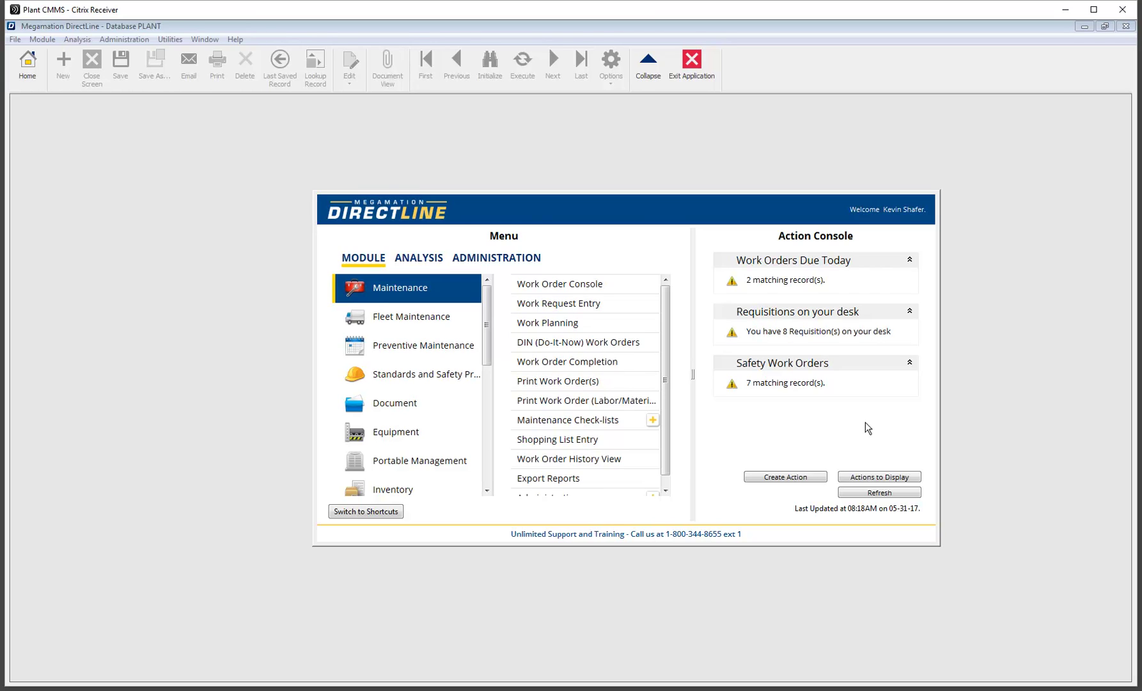
{"action": "left_click", "coordinate": [785, 477]}
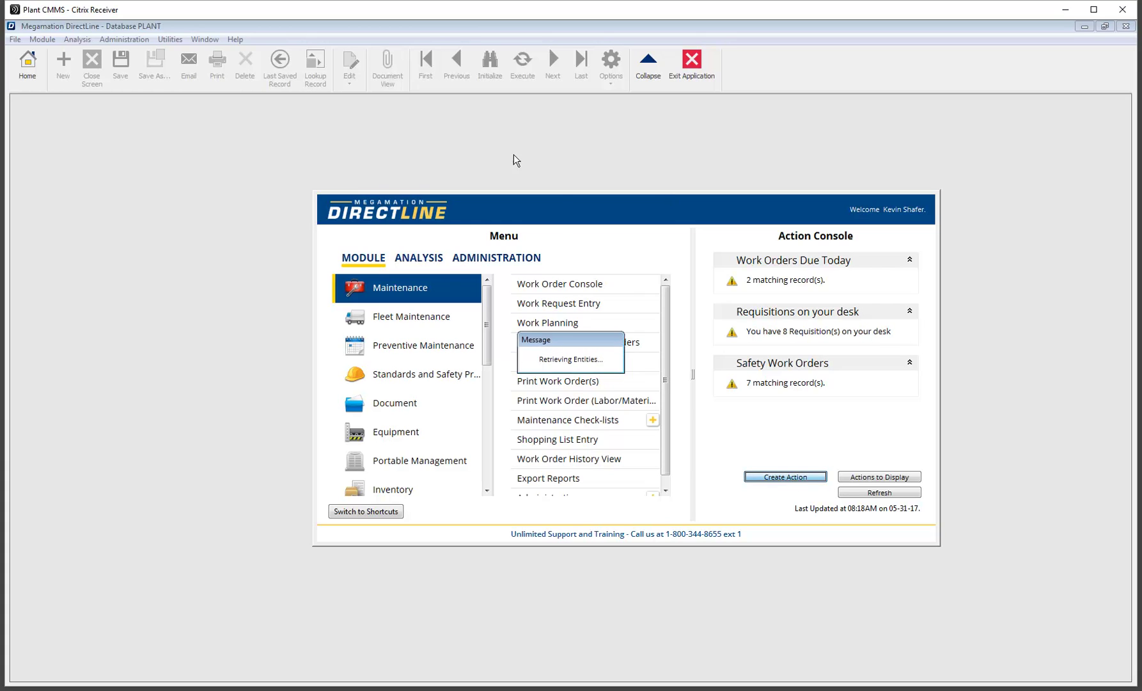
{"action": "left_click", "coordinate": [460, 320]}
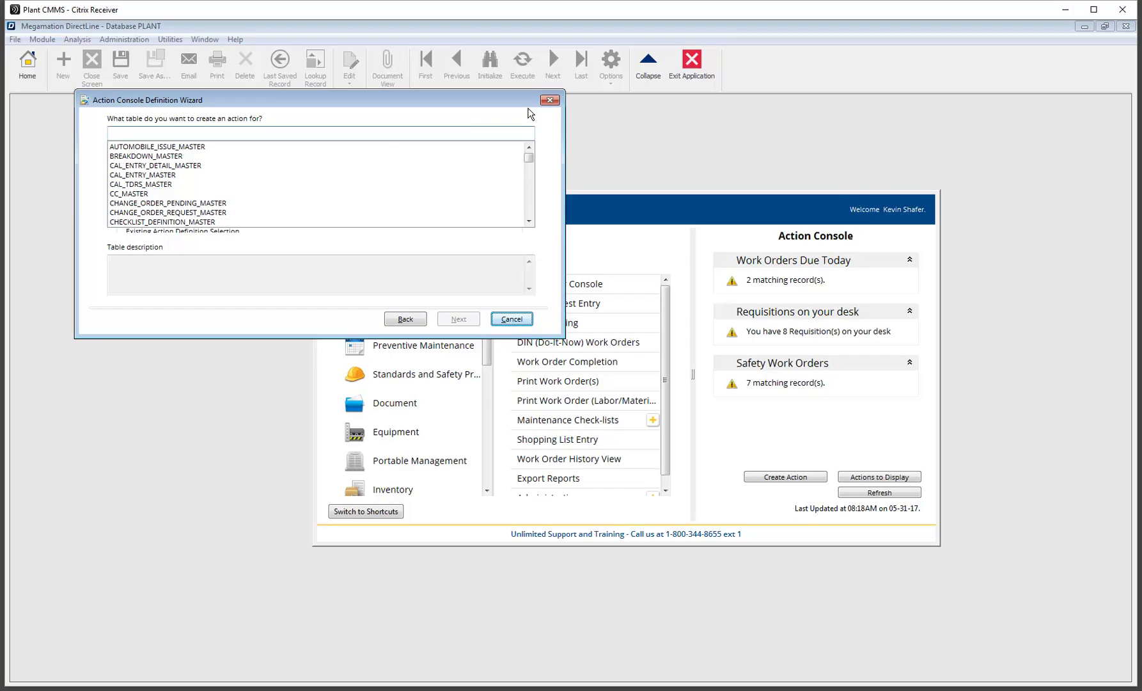
Close the action definition wizard and open work order 20752 from Work Orders Due Today.
{"action": "left_click", "coordinate": [548, 101]}
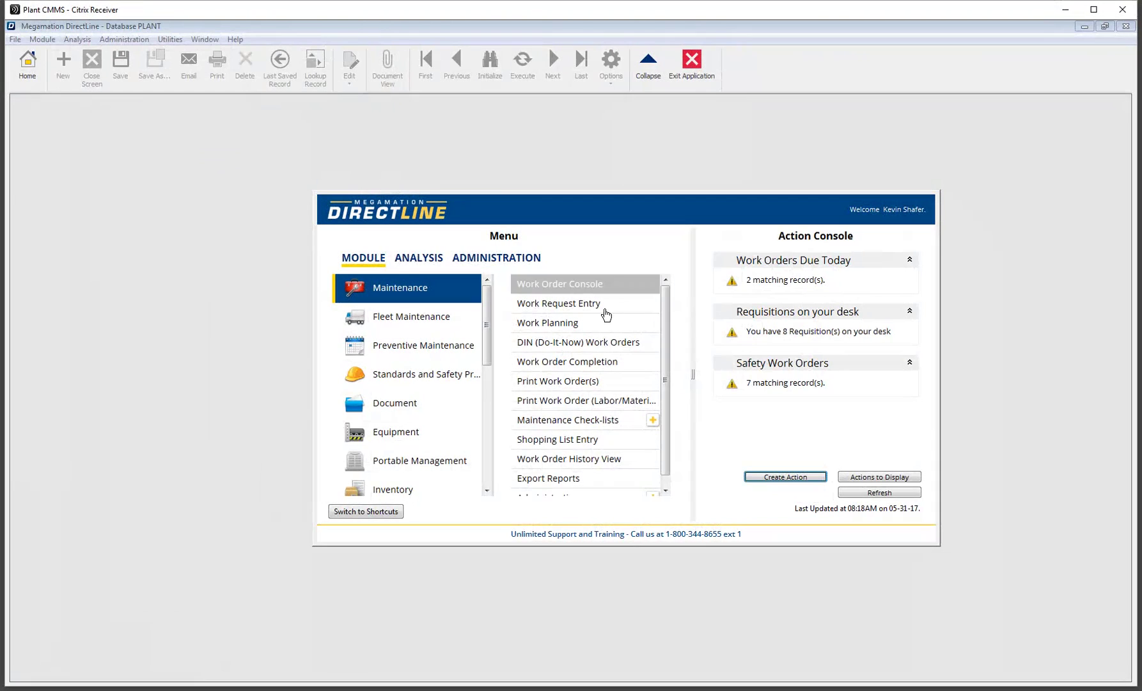
{"action": "left_click", "coordinate": [774, 290]}
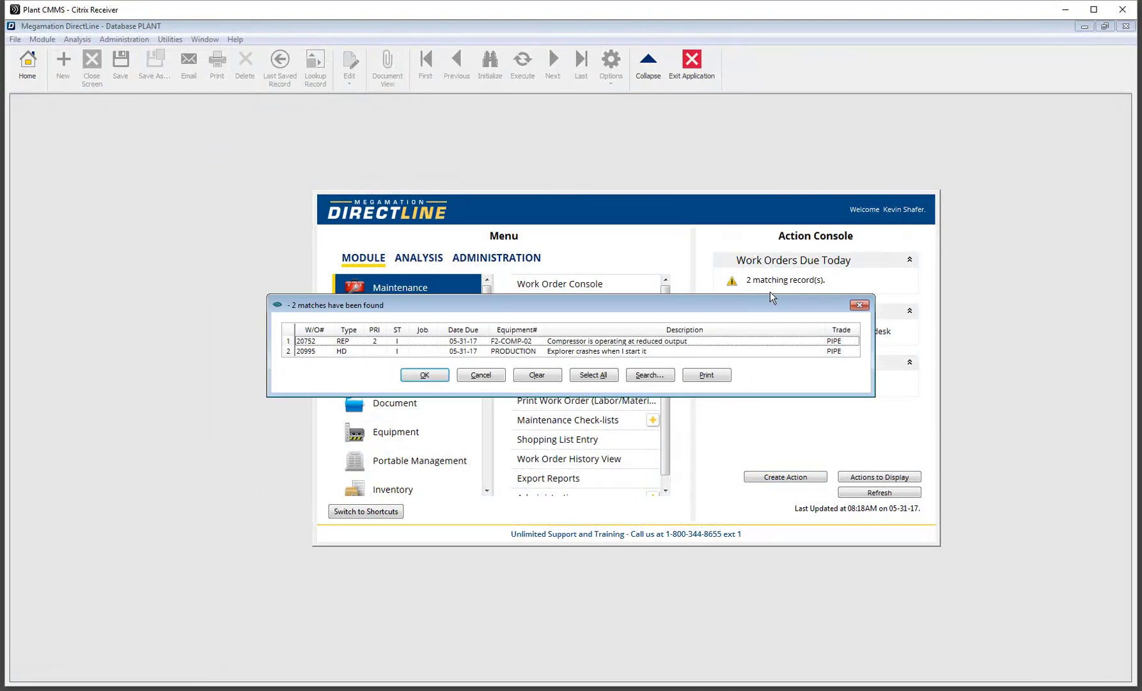
{"action": "double_click", "coordinate": [350, 346]}
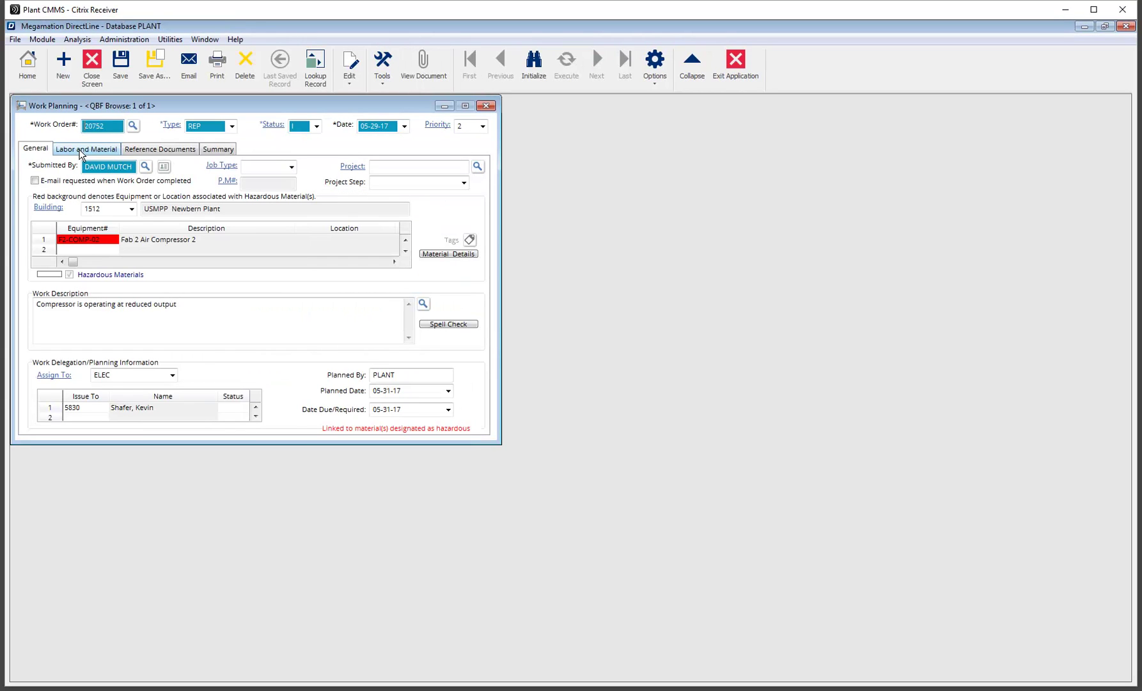
Review the work order's labor, reference and general tabs and the submitter's contact information.
{"action": "left_click", "coordinate": [81, 153]}
{"action": "left_click", "coordinate": [183, 153]}
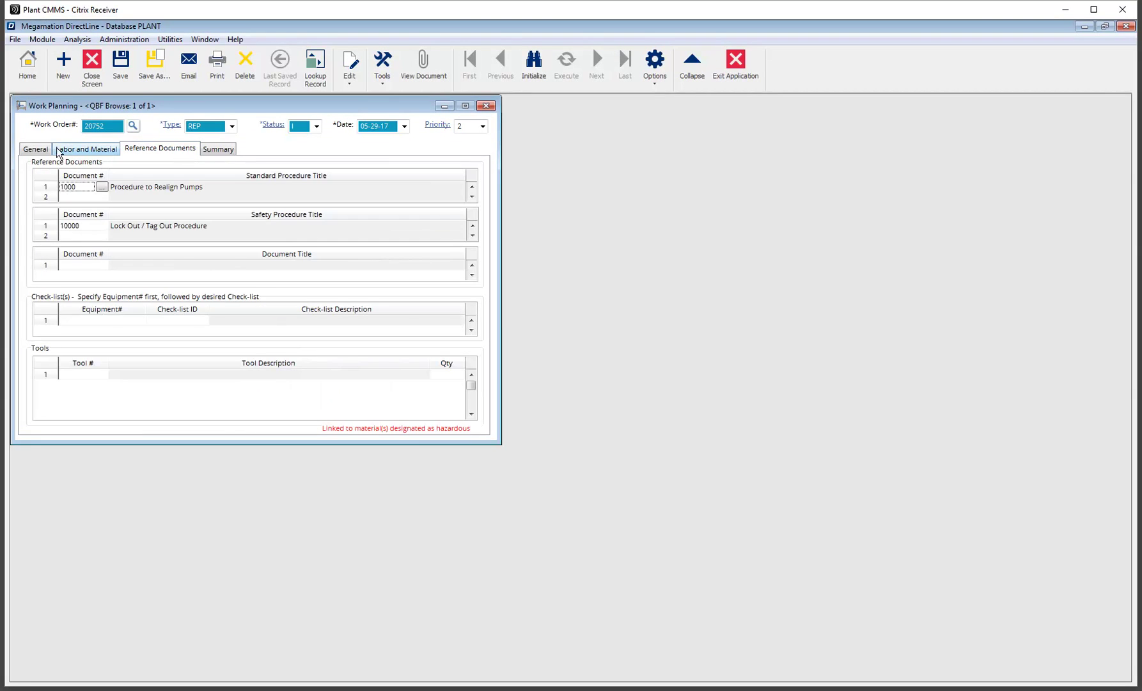
{"action": "left_click", "coordinate": [37, 149]}
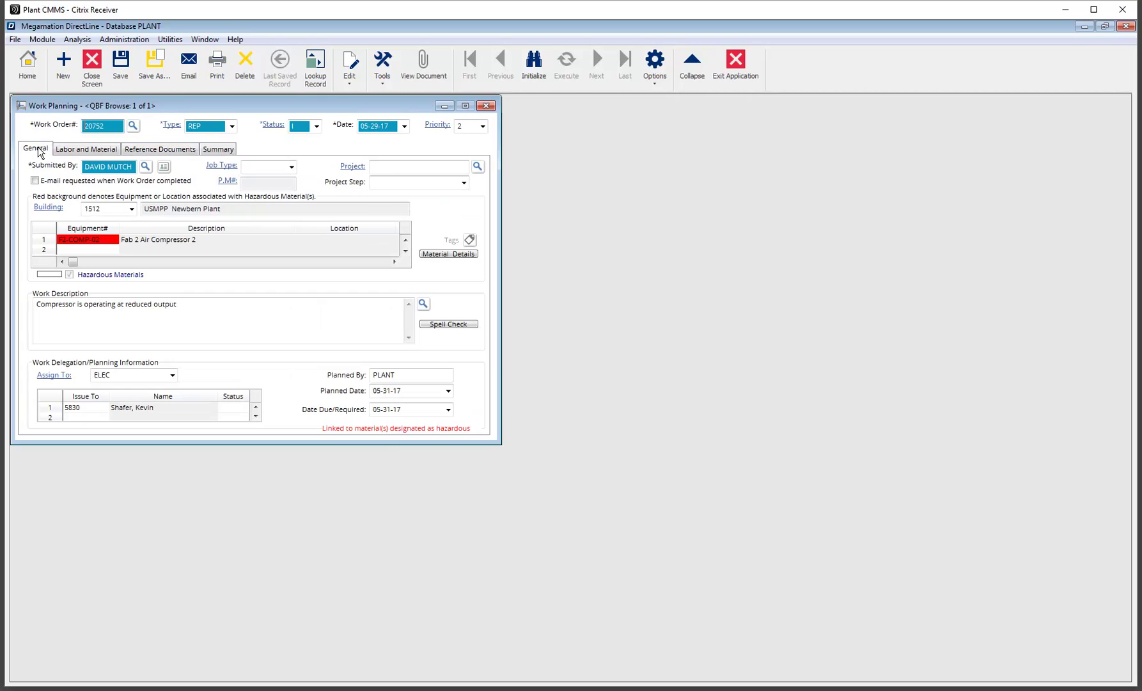
{"action": "left_click", "coordinate": [164, 167]}
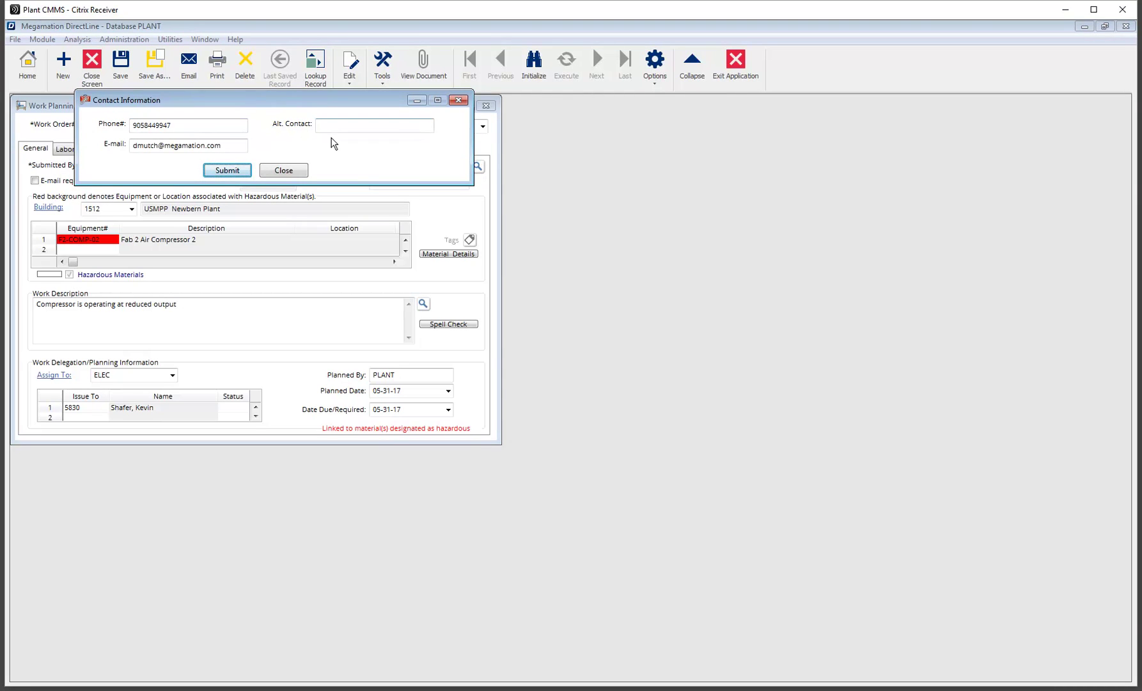
{"action": "left_click", "coordinate": [227, 170]}
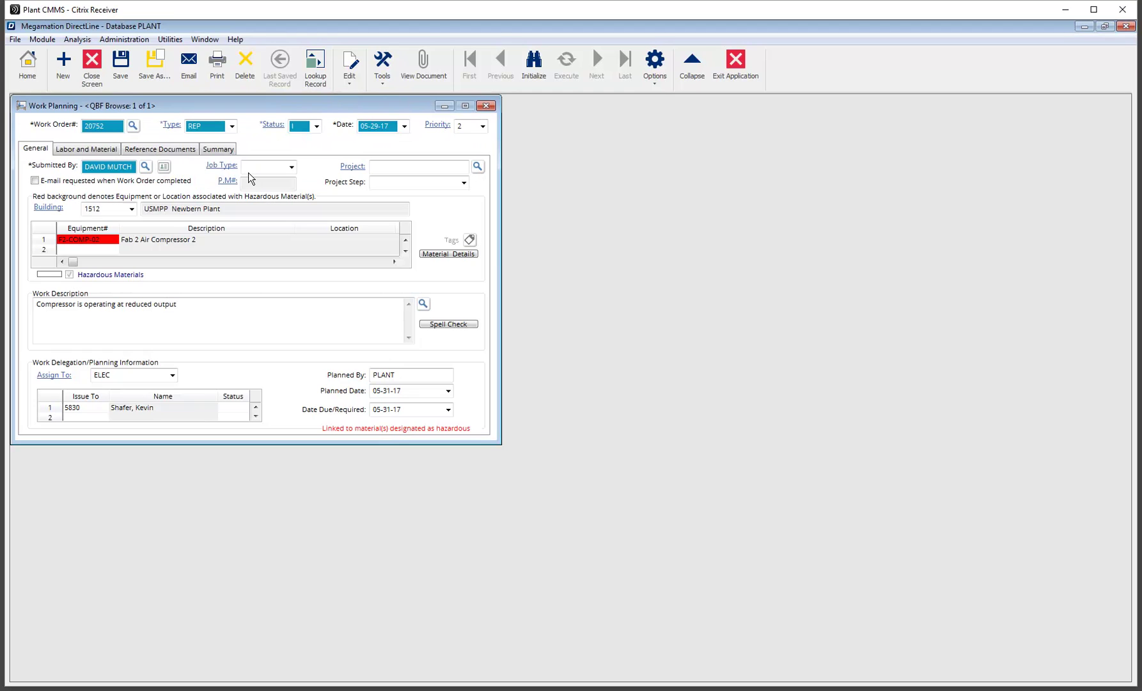
Add and save job/repair type AIR with description 'Air System Repairs'.
{"action": "left_click", "coordinate": [292, 168]}
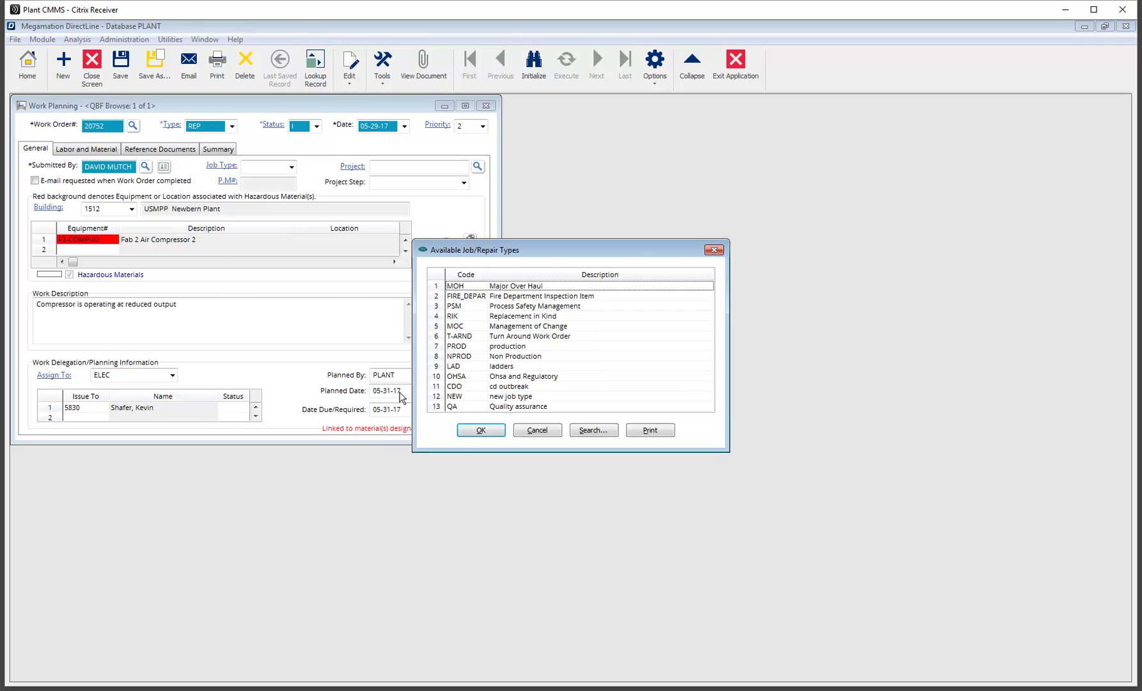
{"action": "left_click", "coordinate": [532, 432]}
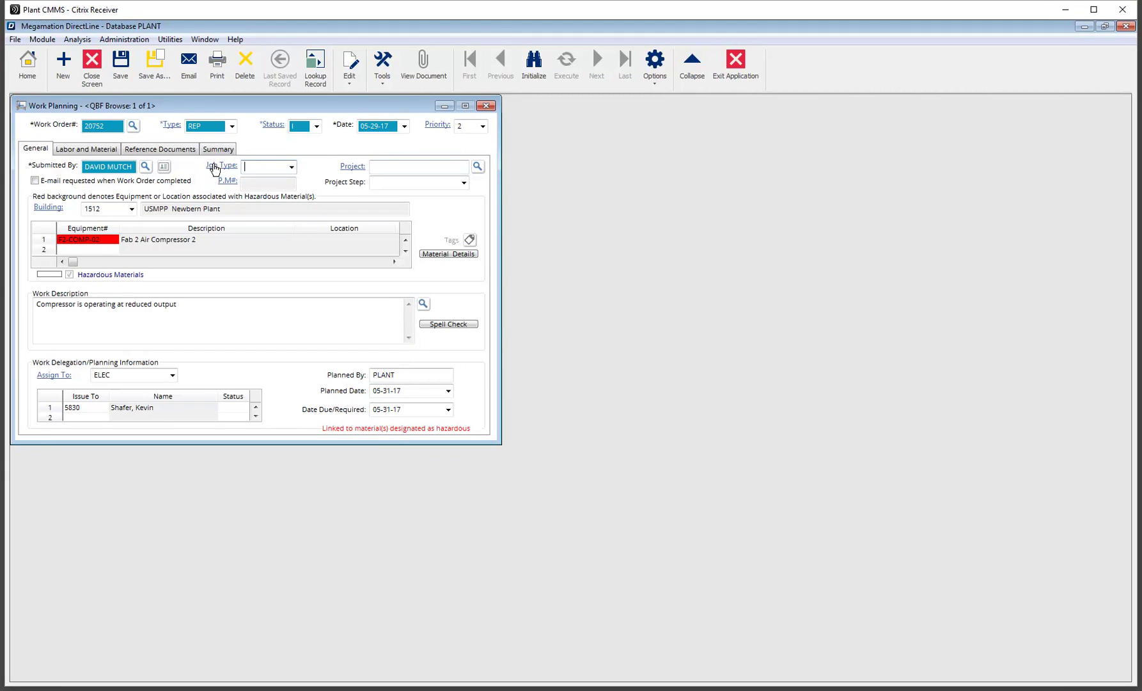
{"action": "left_click", "coordinate": [217, 165]}
{"action": "type", "text": "A"}
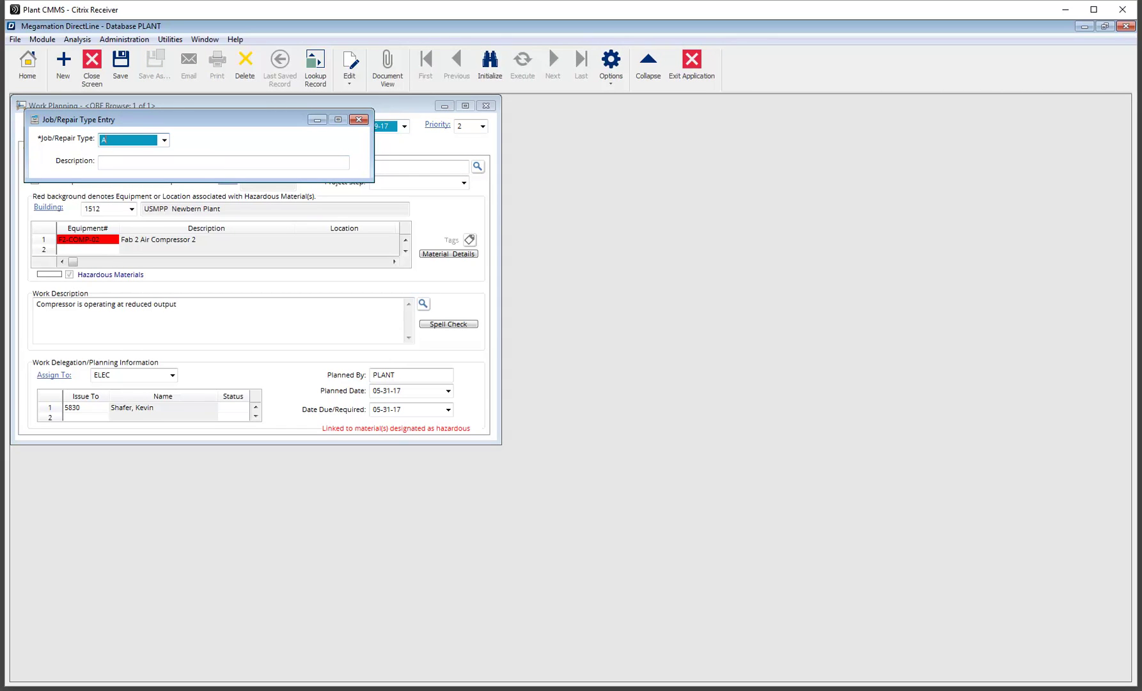
{"action": "type", "text": "IR"}
{"action": "left_click", "coordinate": [154, 160]}
{"action": "type", "text": "Ai"}
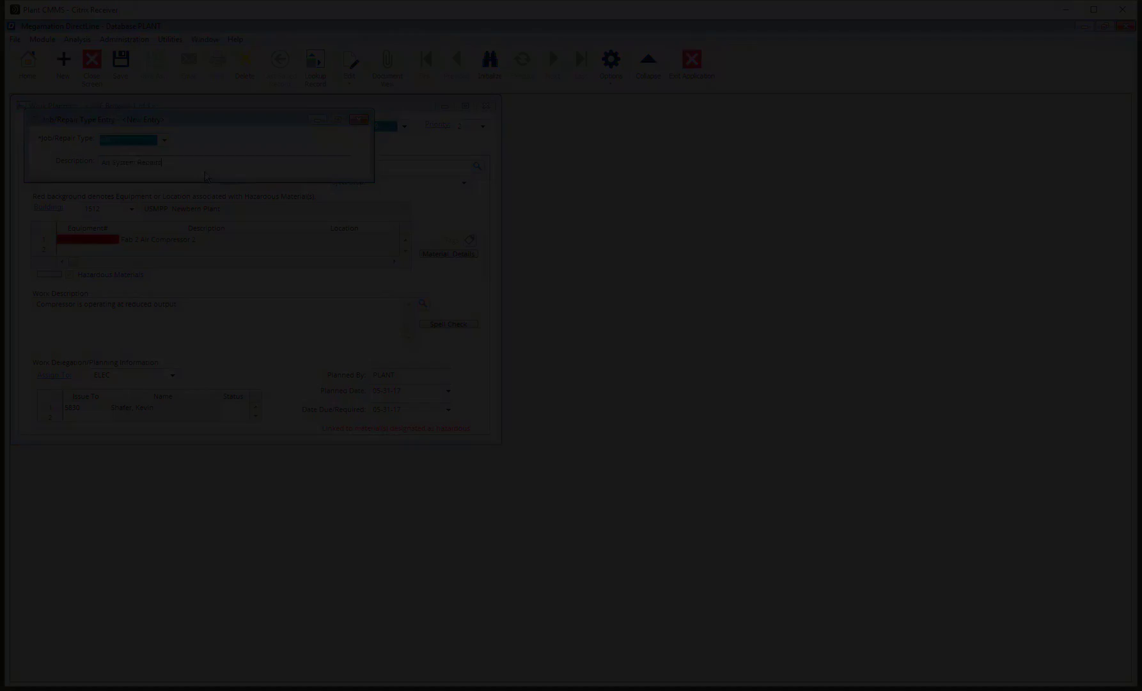
{"action": "type", "text": "r System Repairs"}
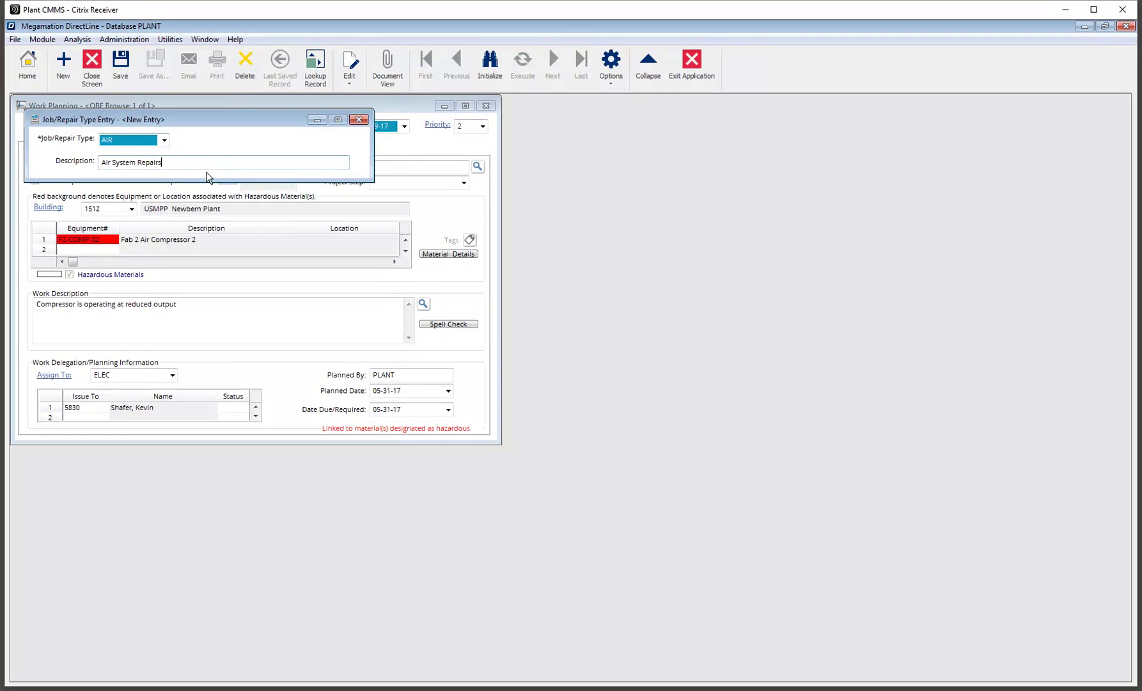
{"action": "left_click", "coordinate": [120, 64]}
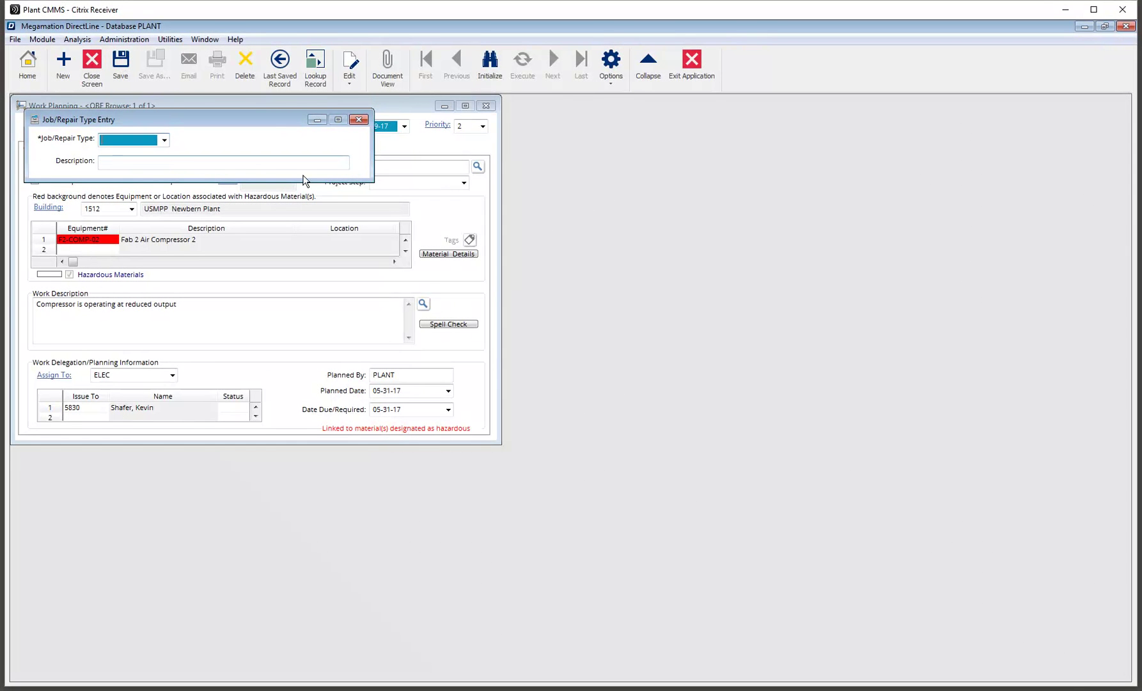
{"action": "left_click", "coordinate": [359, 121]}
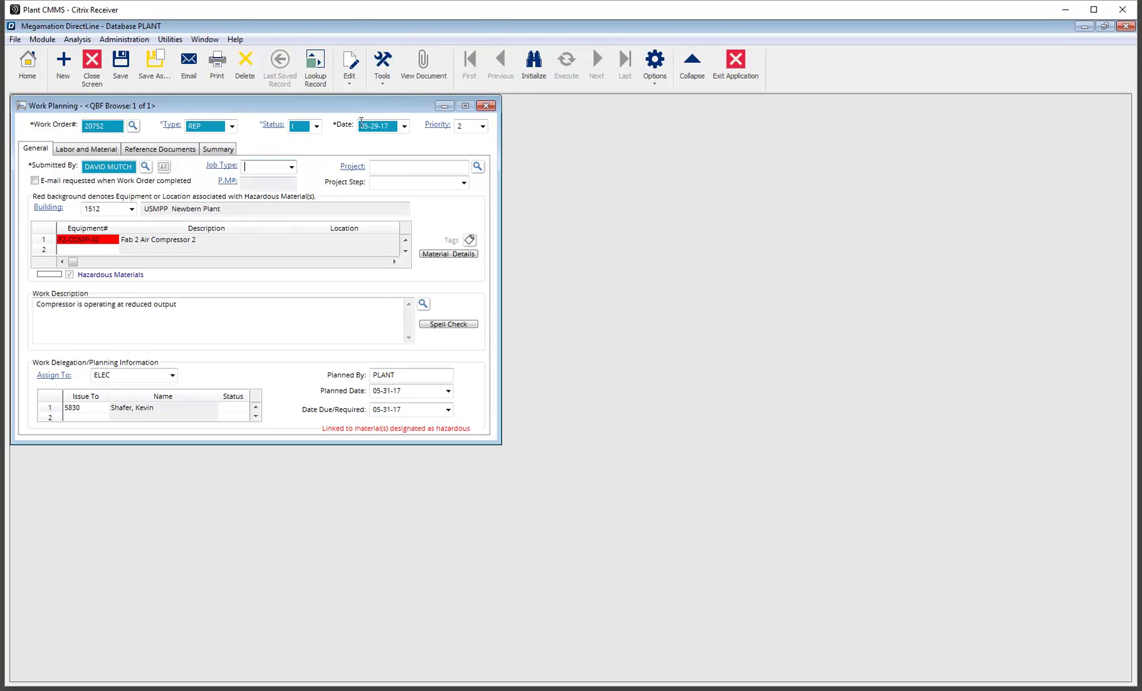
Pick AIR from the Available Job/Repair Types list for work order 20752.
{"action": "left_click", "coordinate": [292, 167]}
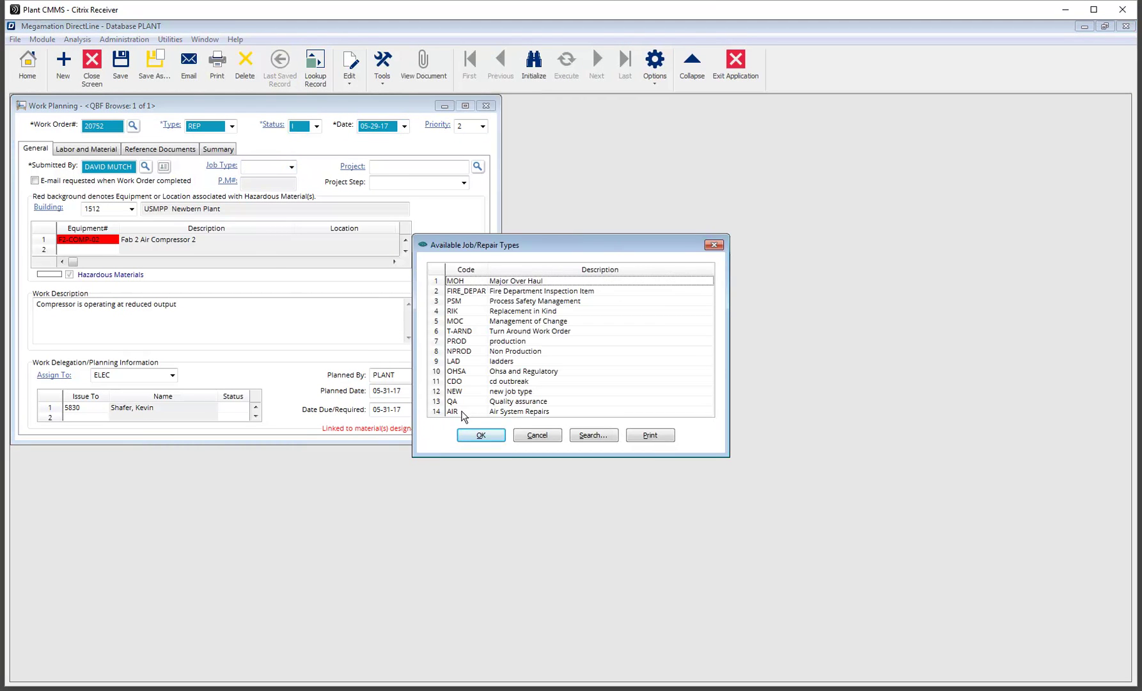
{"action": "double_click", "coordinate": [464, 413]}
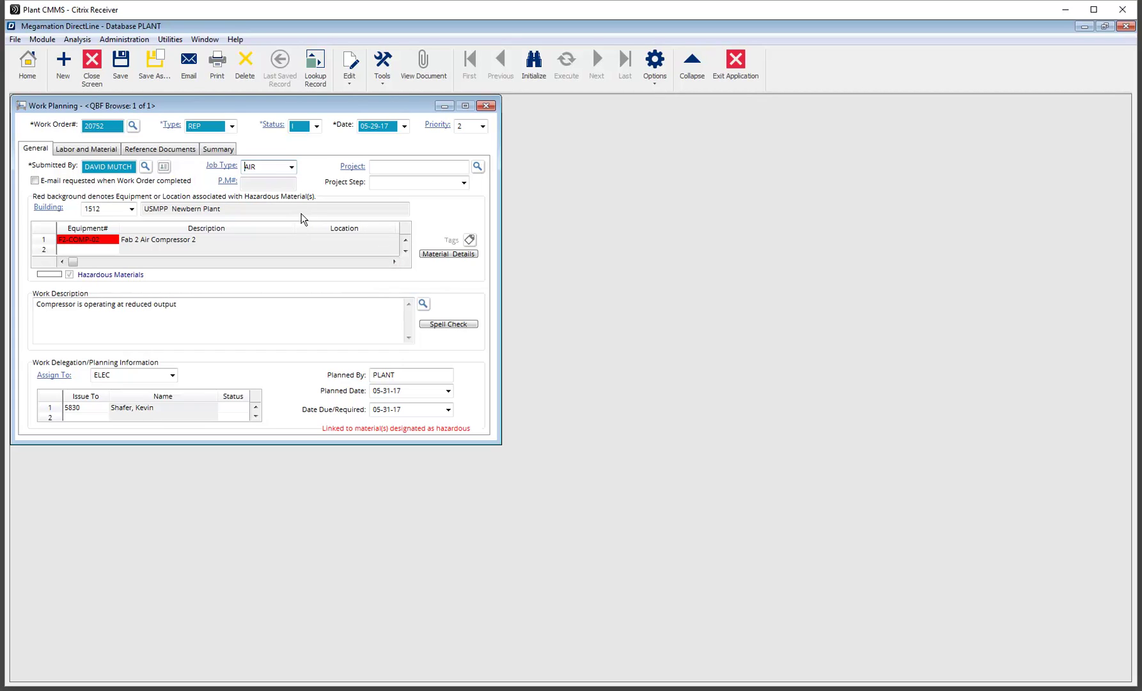
{"action": "left_click", "coordinate": [41, 40]}
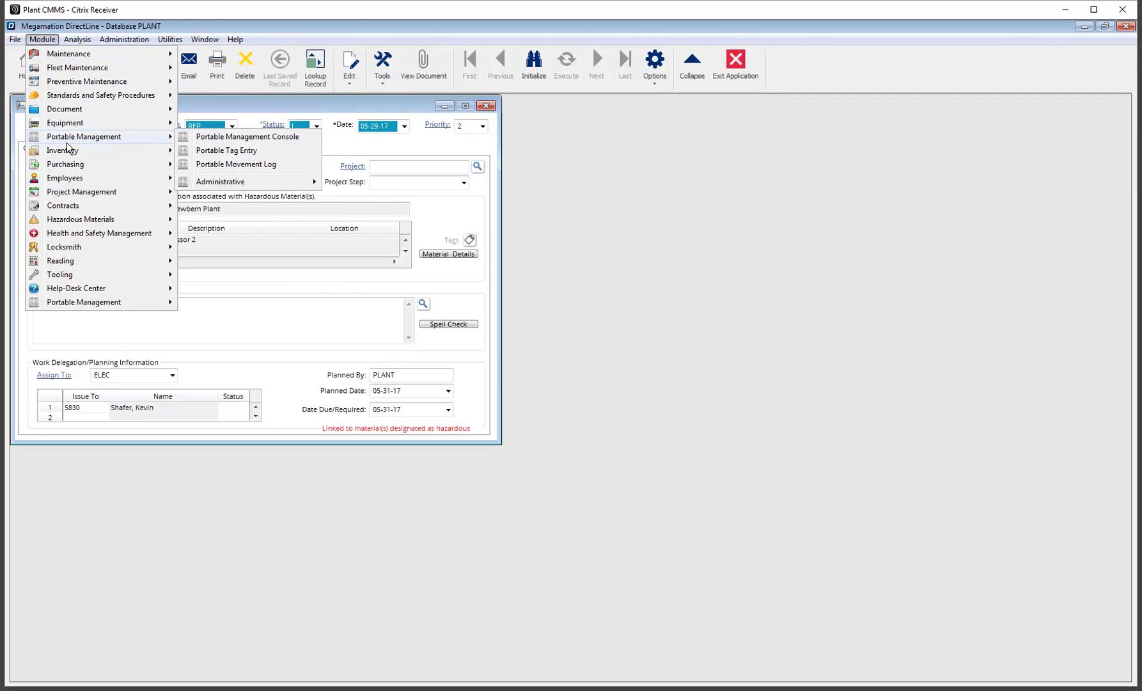
Open Purchasing's Change Order and Blanket Release Entry and move it to the right of the work order.
{"action": "mouse_move", "coordinate": [73, 181]}
{"action": "mouse_move", "coordinate": [115, 166]}
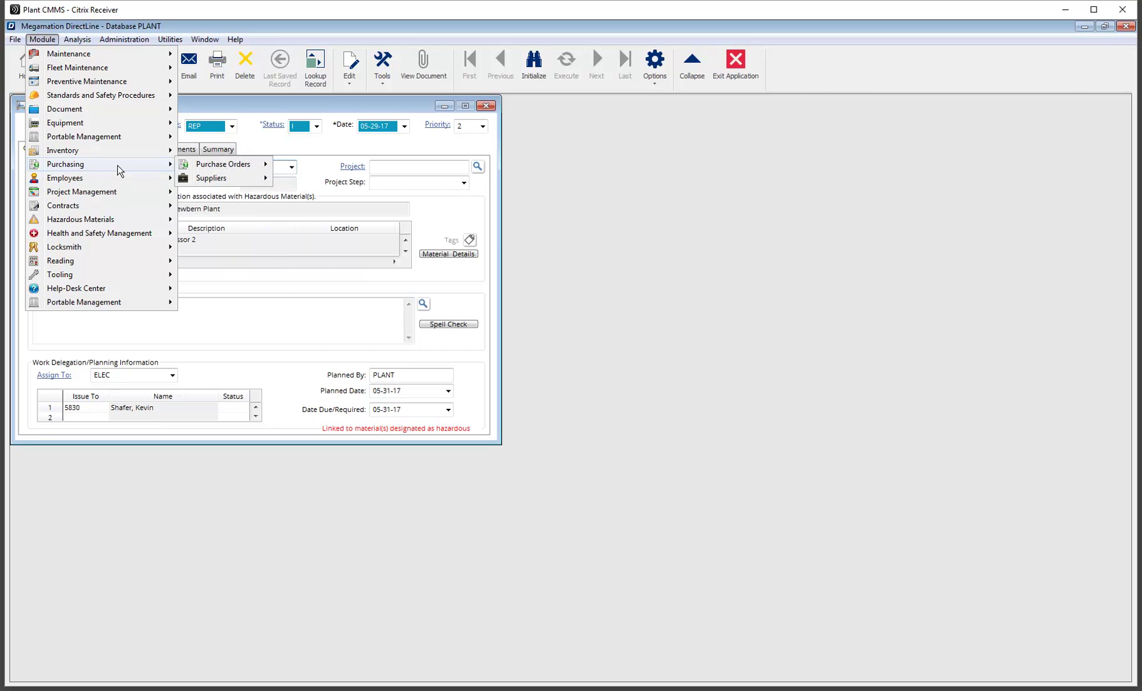
{"action": "mouse_move", "coordinate": [265, 165]}
{"action": "left_click", "coordinate": [323, 195]}
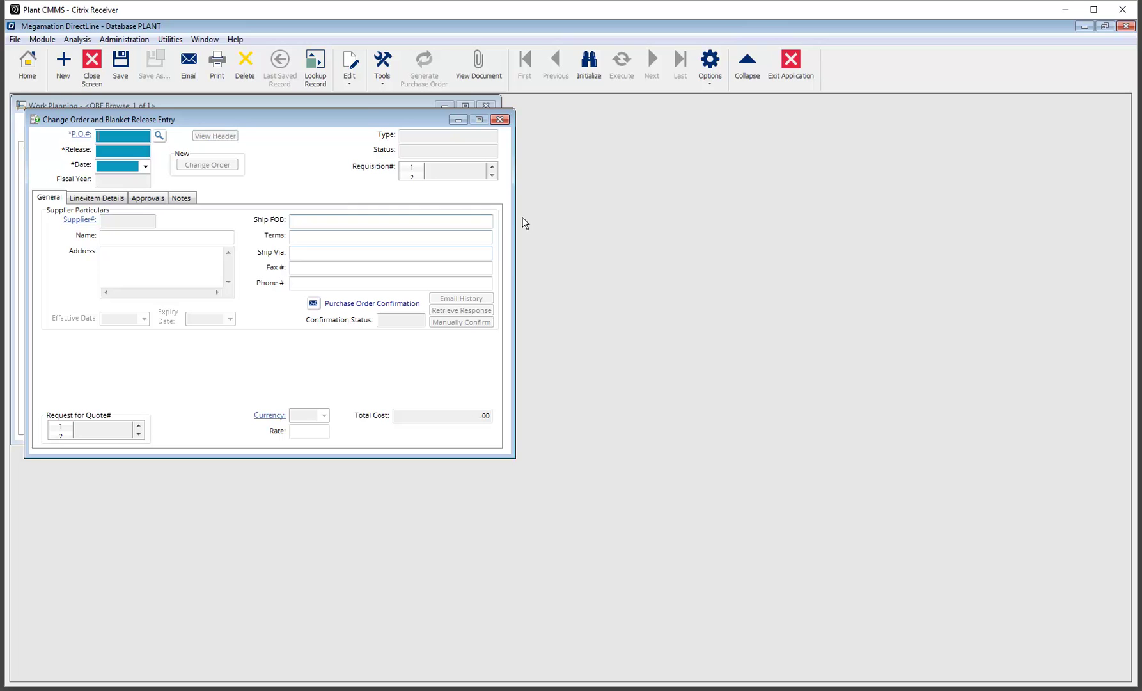
{"action": "left_click_drag", "start_coordinate": [154, 122], "coordinate": [636, 107]}
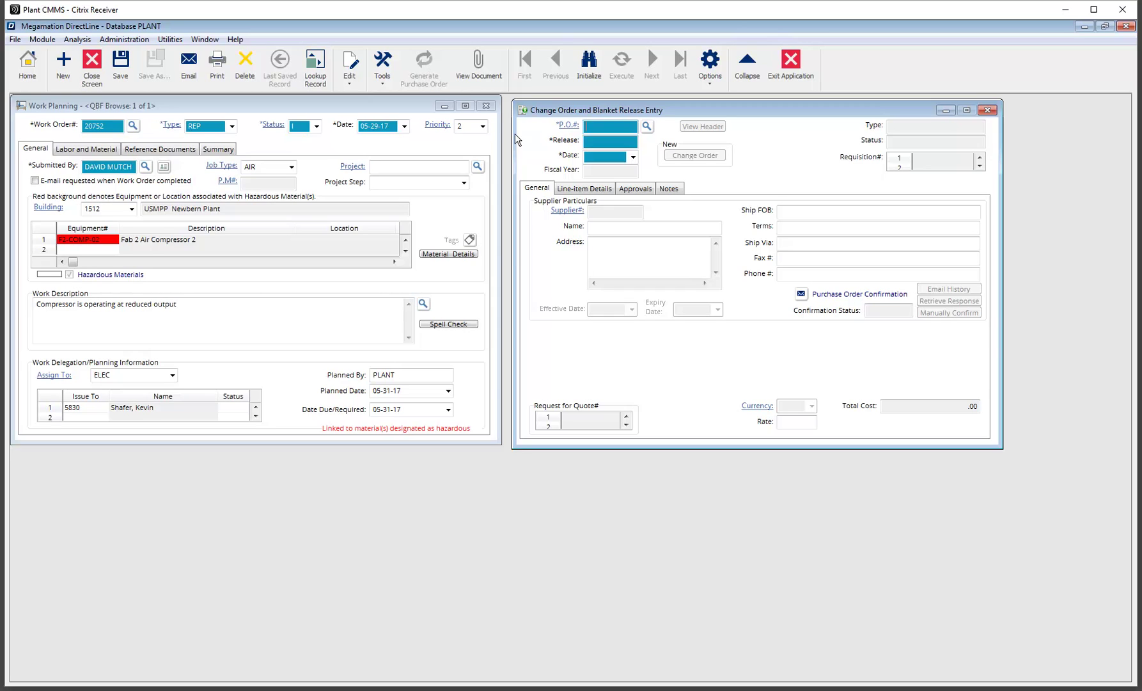
{"action": "key", "text": "ctrl+Tab"}
{"action": "left_click", "coordinate": [691, 110]}
{"action": "left_click", "coordinate": [747, 71]}
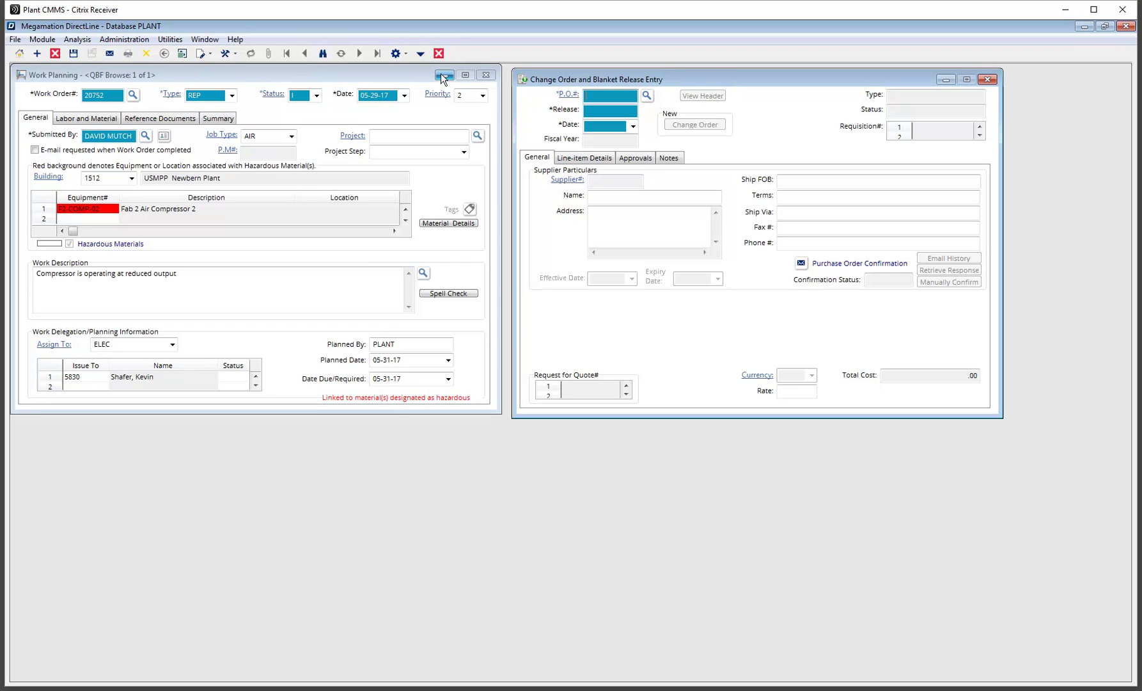
{"action": "left_click", "coordinate": [420, 55]}
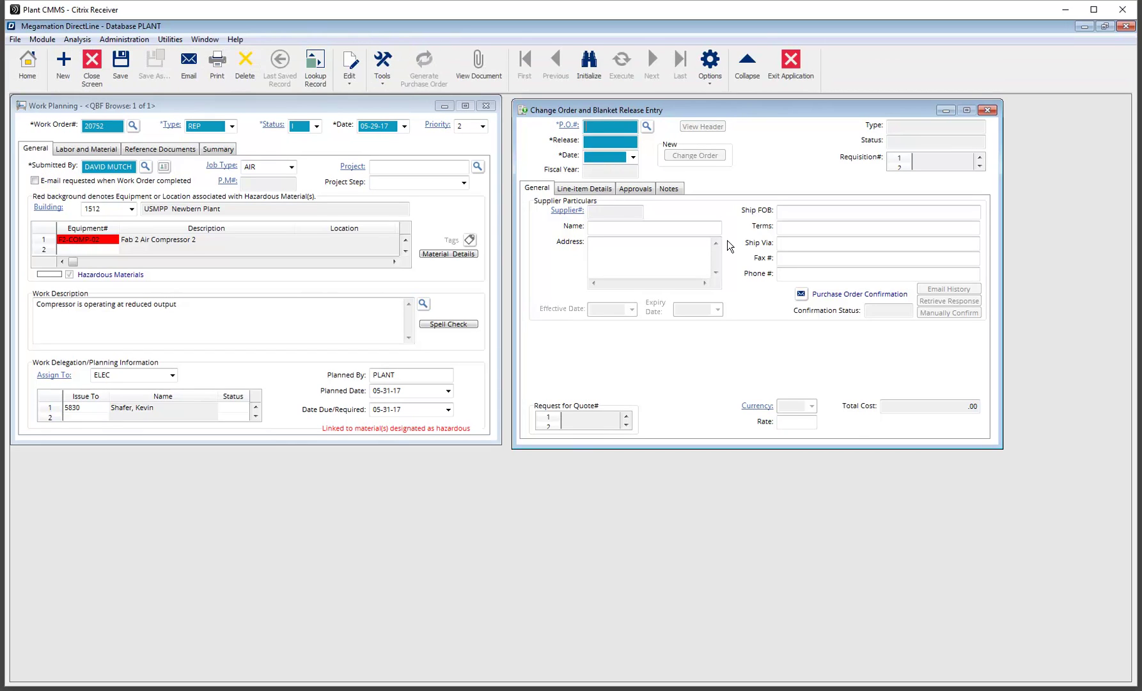